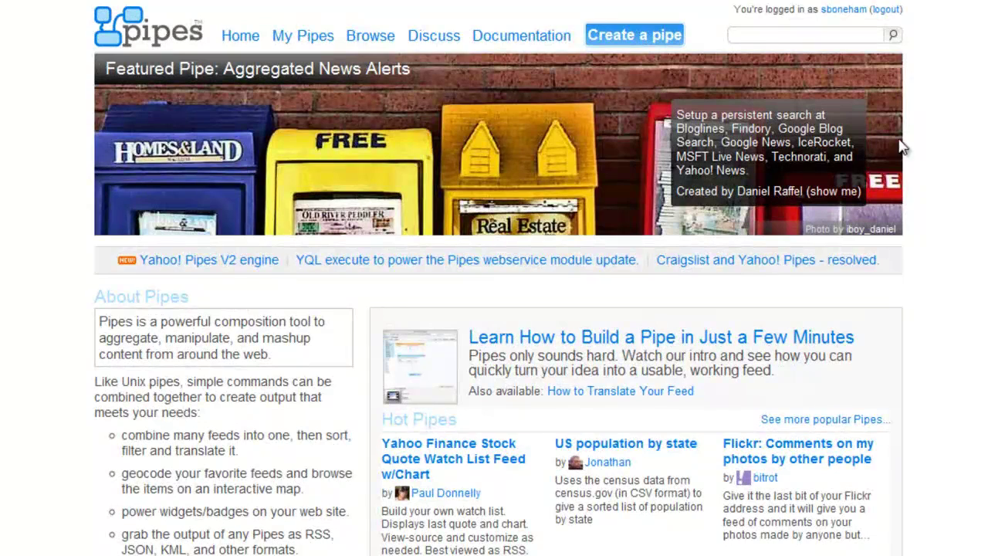
Open the pipe editor with a new, empty untitled pipe from the home page.
left_click(669, 40)
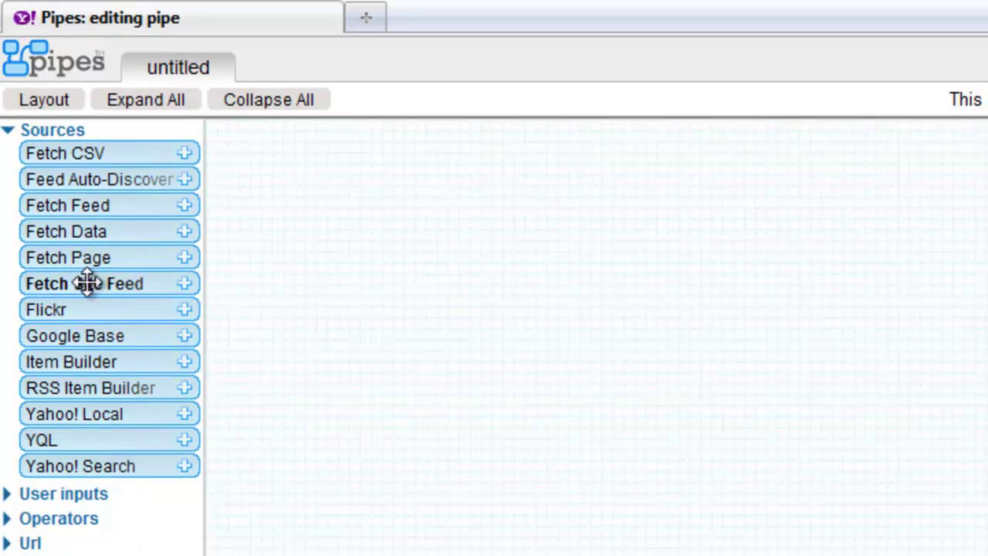
left_click_drag(137, 283, 542, 319)
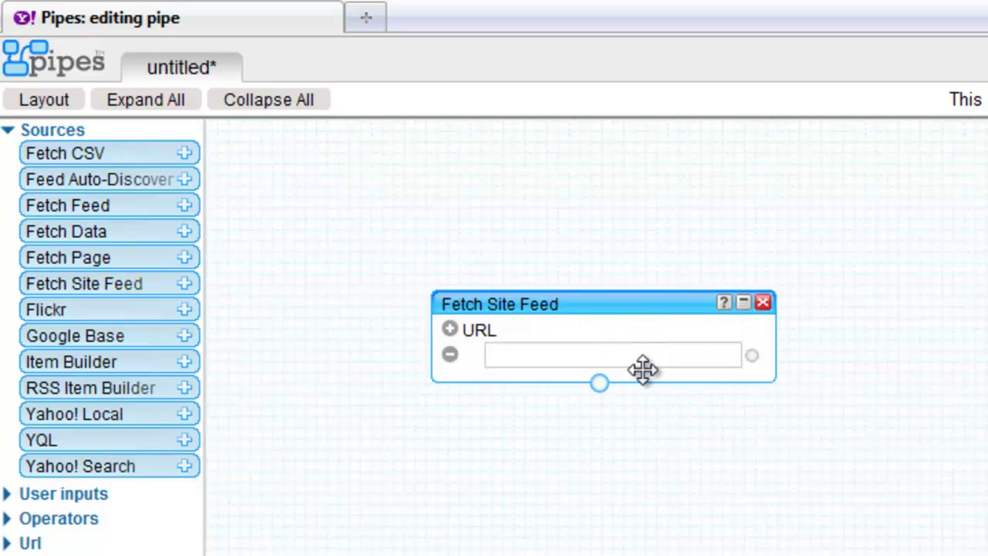
left_click(645, 363)
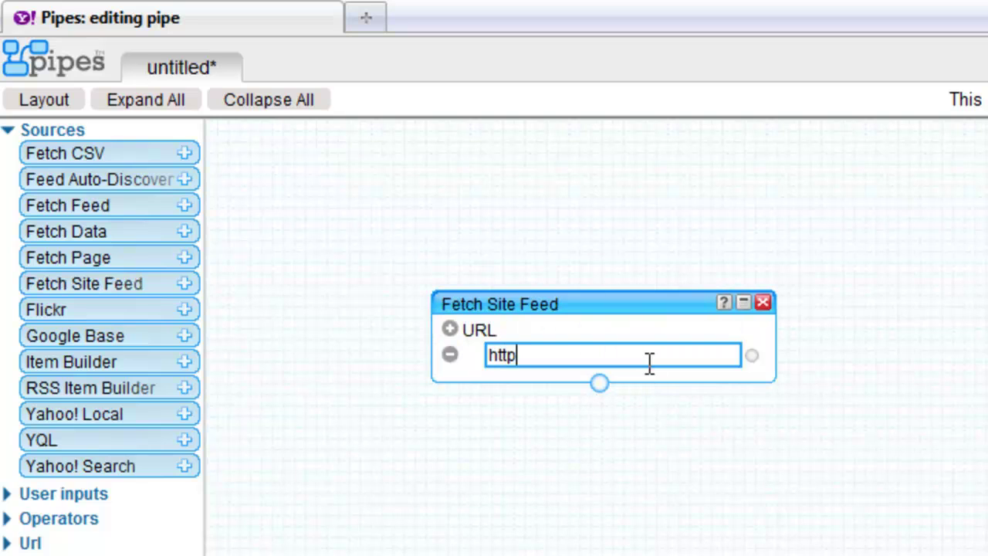
type("http://www.netskills.ac.uk")
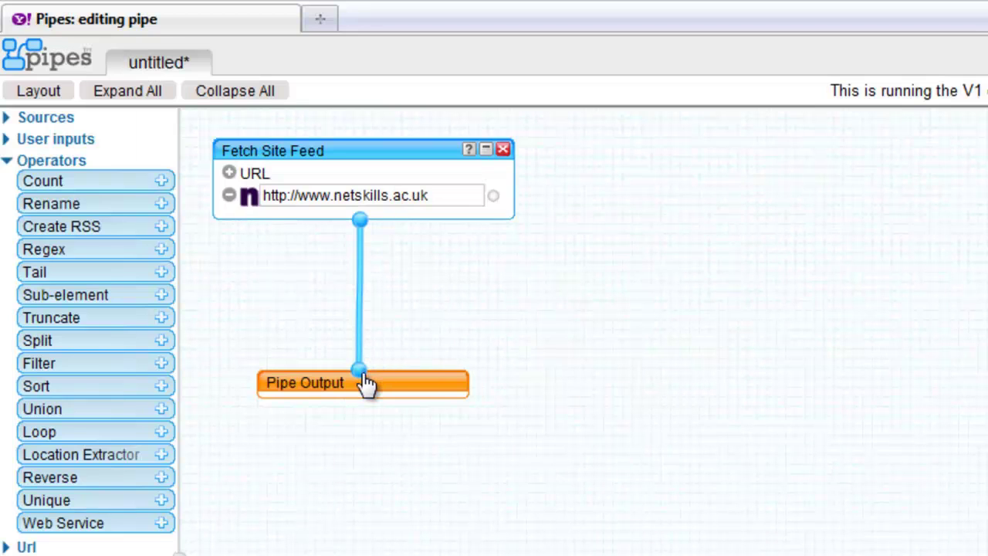
Insert a Truncate module set to 1 item between the Netskills feed and Pipe Output, then refresh the preview.
mouse_move(364, 374)
left_mouse_down()
mouse_move(366, 349)
mouse_move(363, 358)
left_mouse_up()
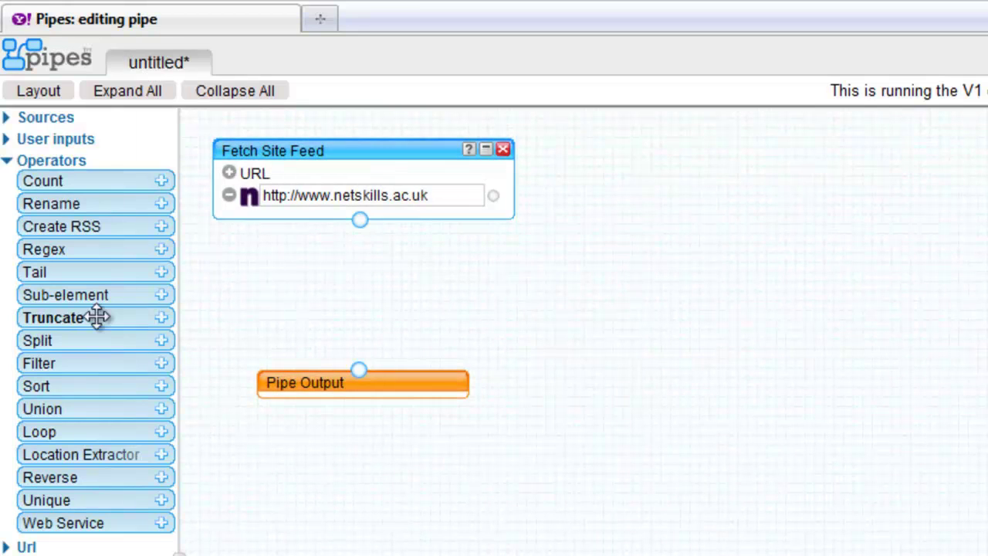
left_click_drag(97, 317, 402, 269)
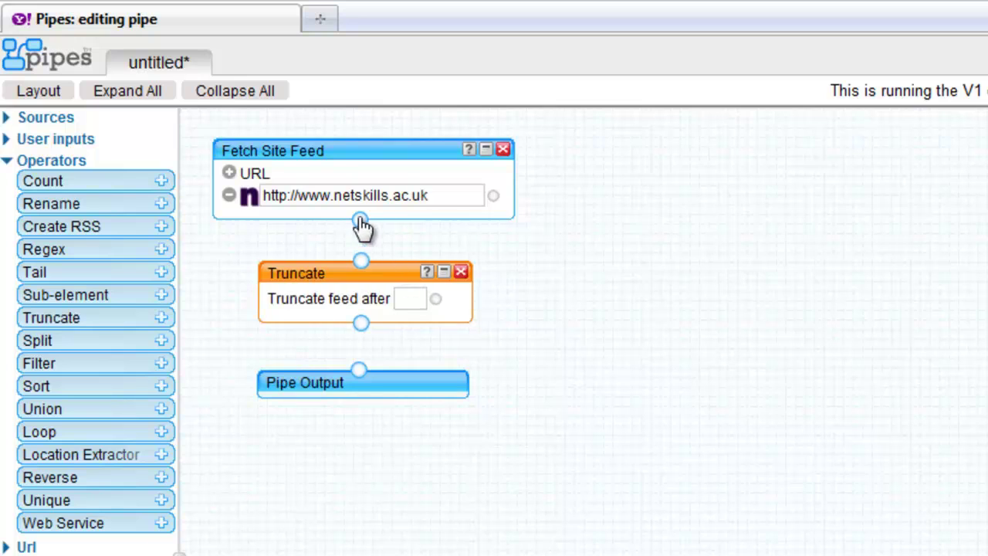
left_click_drag(363, 225, 360, 260)
left_click_drag(366, 329, 369, 377)
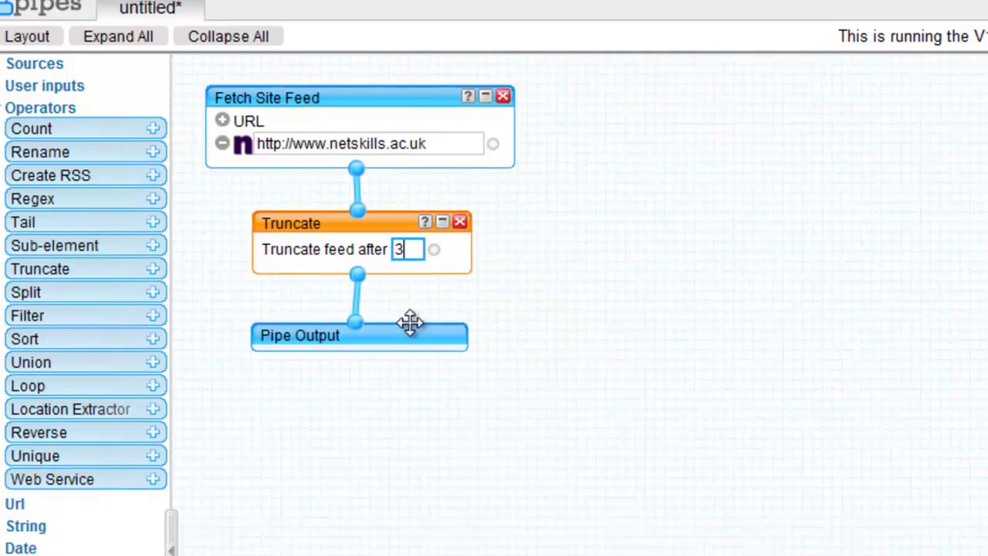
left_click(407, 376)
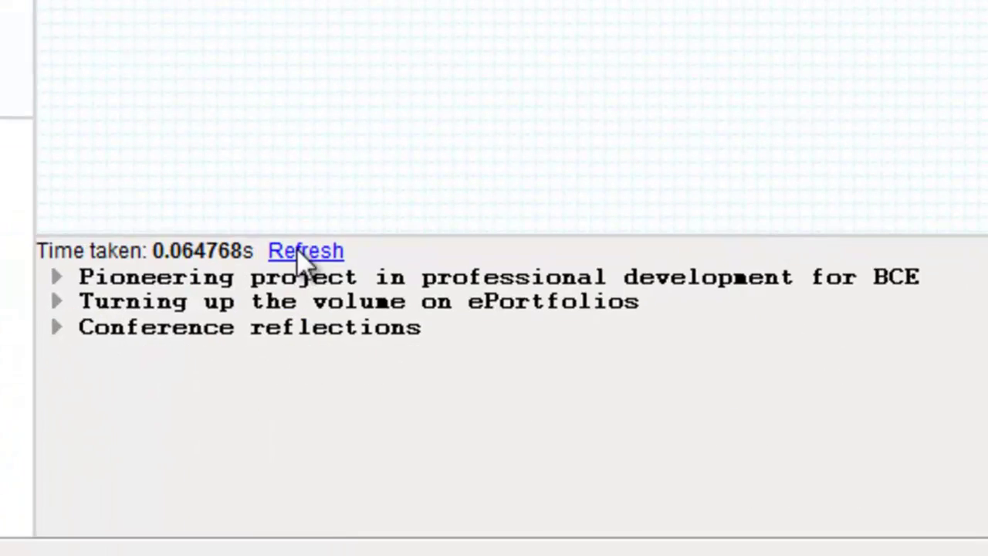
left_click(301, 251)
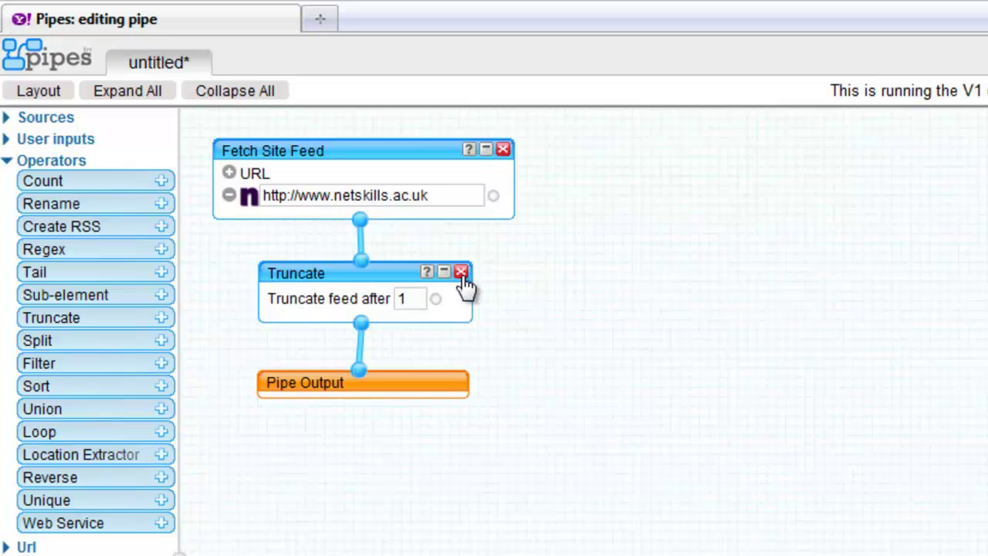
Replace the Truncate module with a Filter wired between the site feed and Pipe Output, and tidy the layout.
left_click(461, 272)
left_click_drag(67, 359, 323, 285)
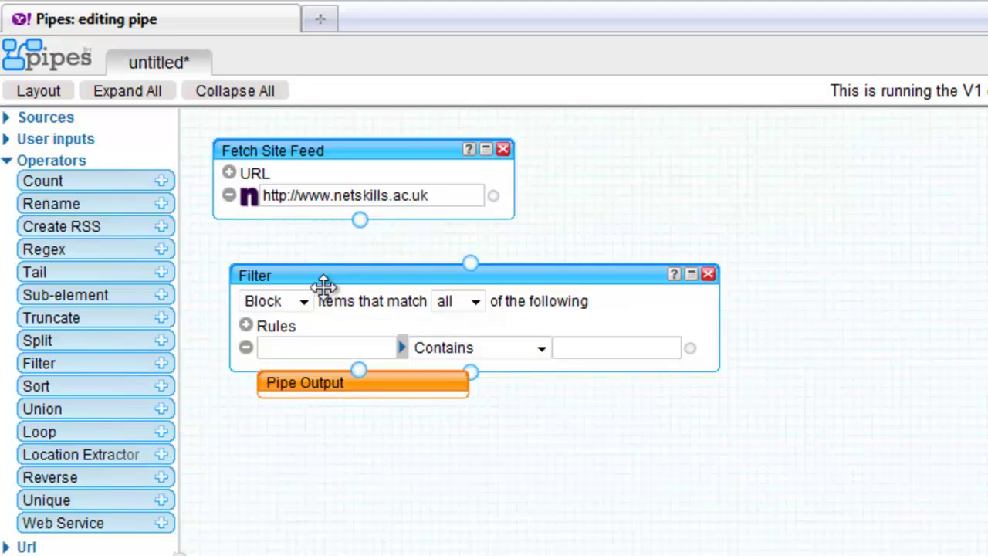
left_click(404, 280)
left_click_drag(404, 280, 375, 269)
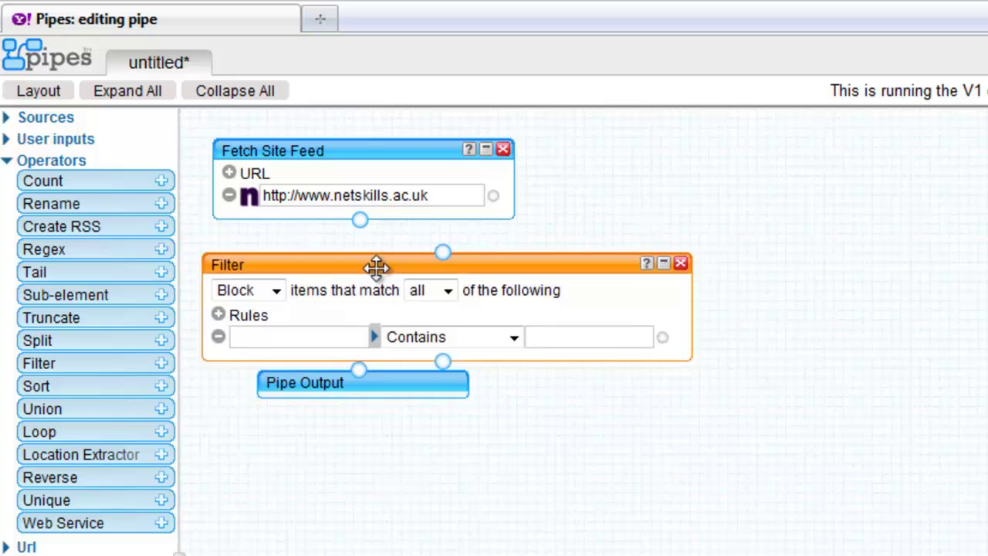
left_click_drag(360, 221, 441, 252)
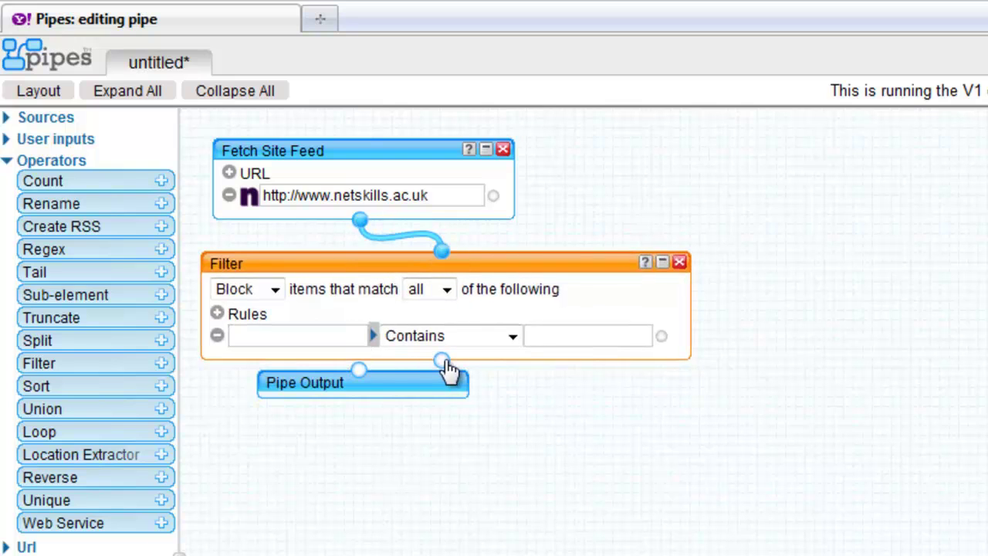
left_click_drag(441, 360, 363, 369)
left_click(54, 91)
Set the Filter to Block items whose item.description contains 'eportfolios'.
left_click(287, 319)
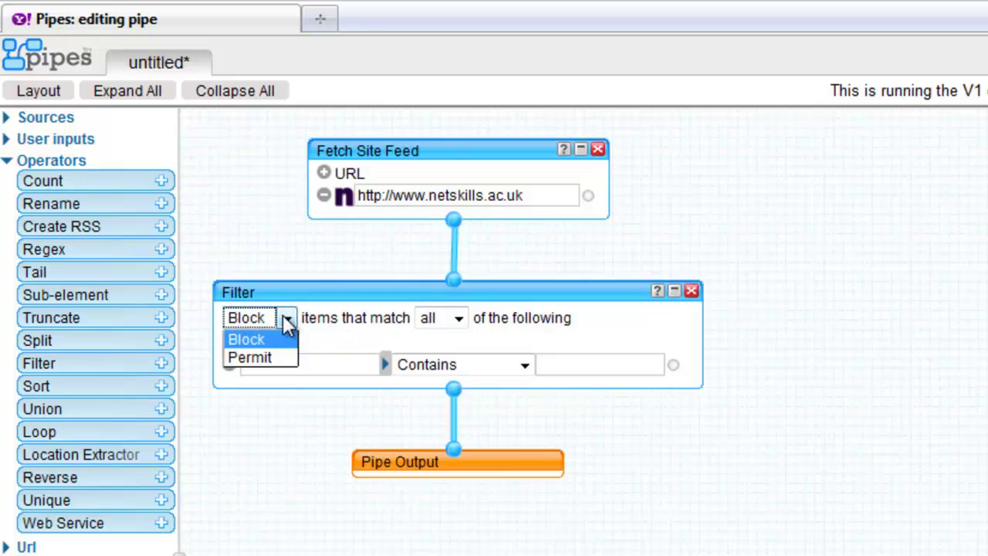
left_click(255, 357)
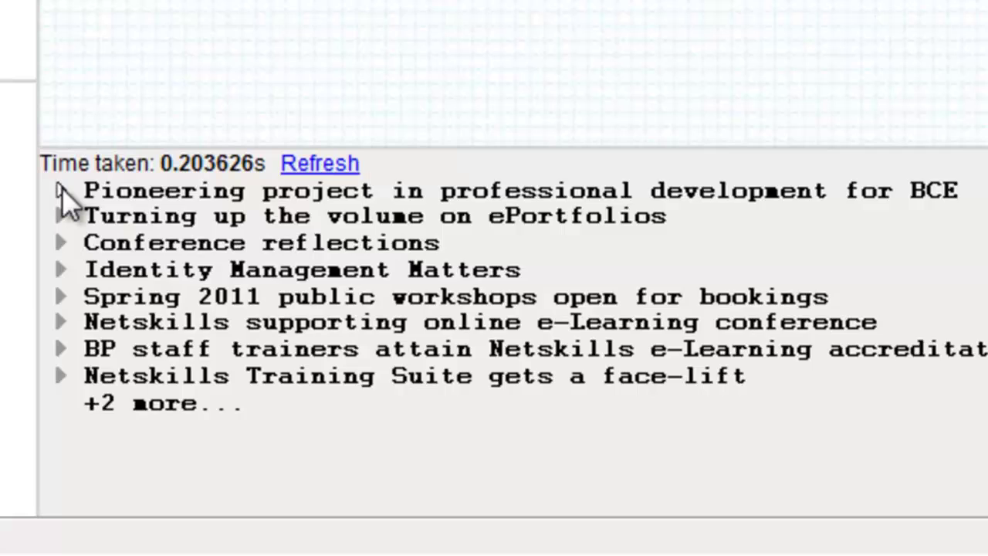
left_click(61, 189)
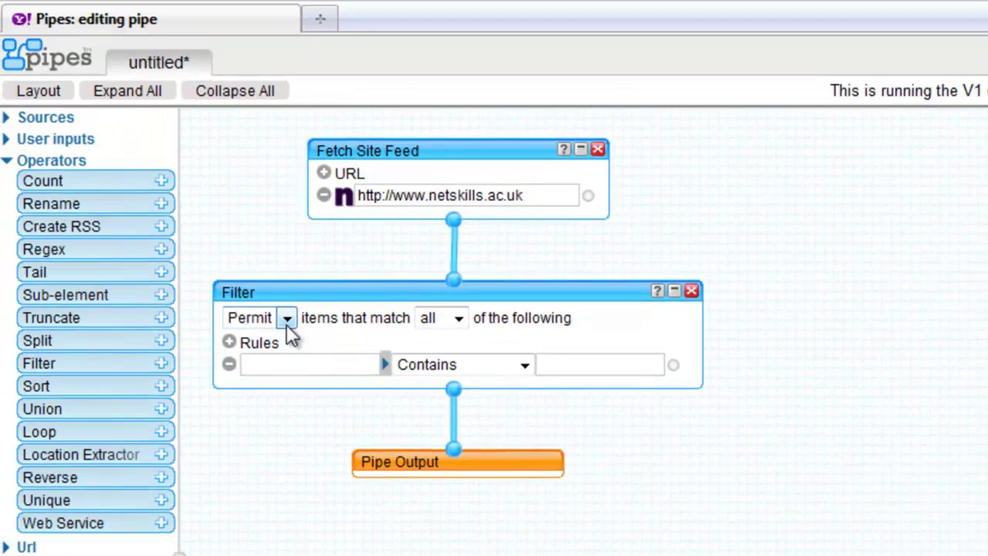
left_click(286, 318)
left_click(255, 340)
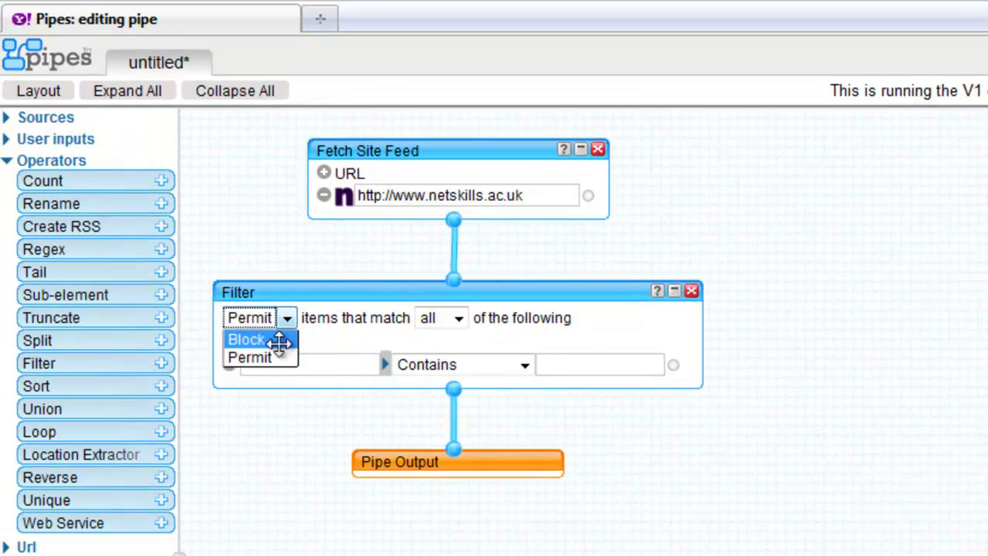
left_click(385, 365)
left_click(371, 422)
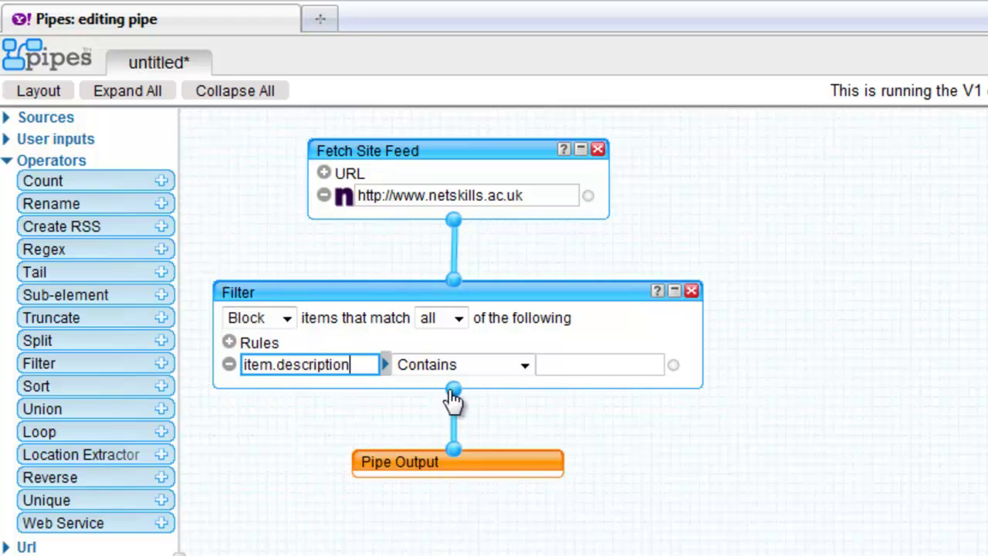
left_click(547, 361)
type("eportfolios")
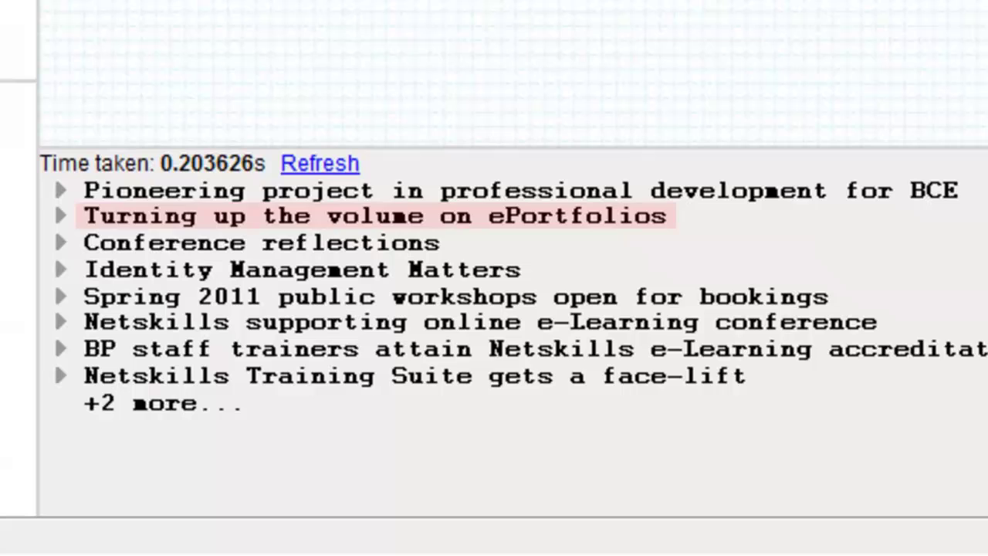
Add a second rule for item.description containing 'conference' and switch the filter to match any rule.
left_click(340, 165)
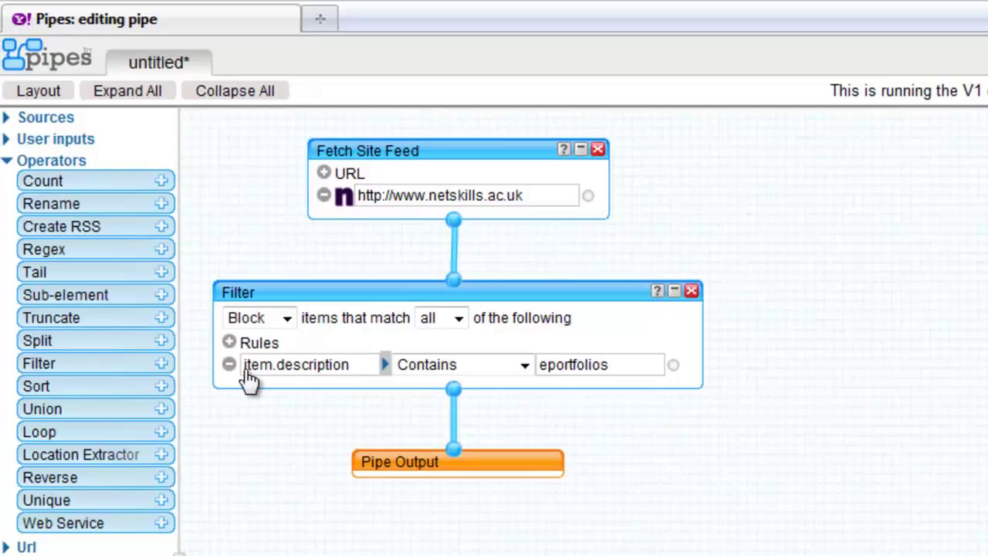
left_click(229, 342)
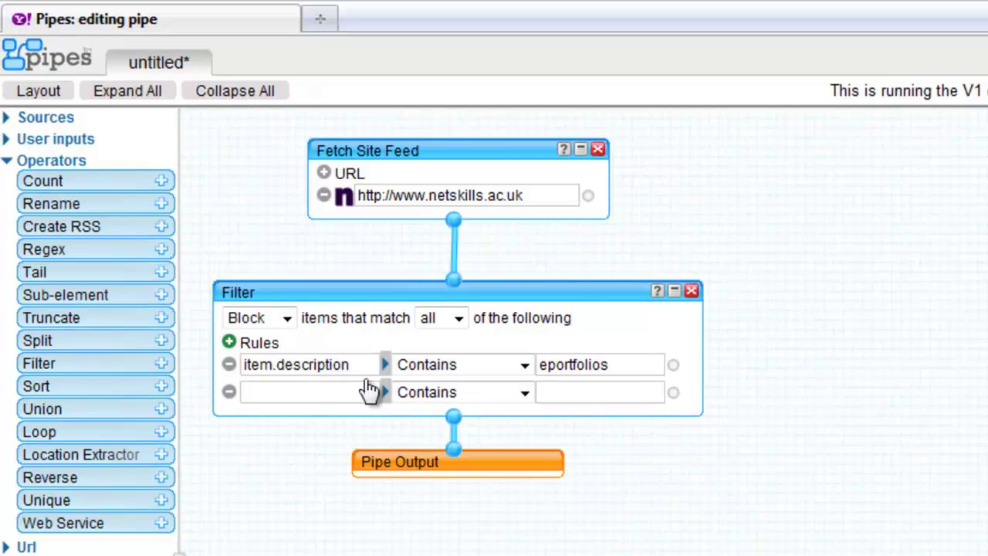
left_click(384, 403)
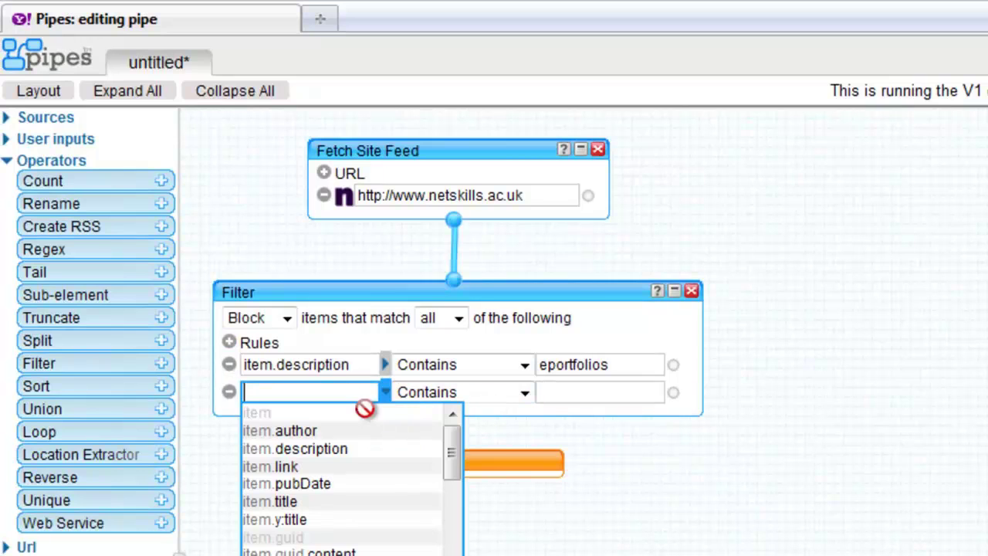
left_click(340, 451)
left_click(569, 393)
type("conference")
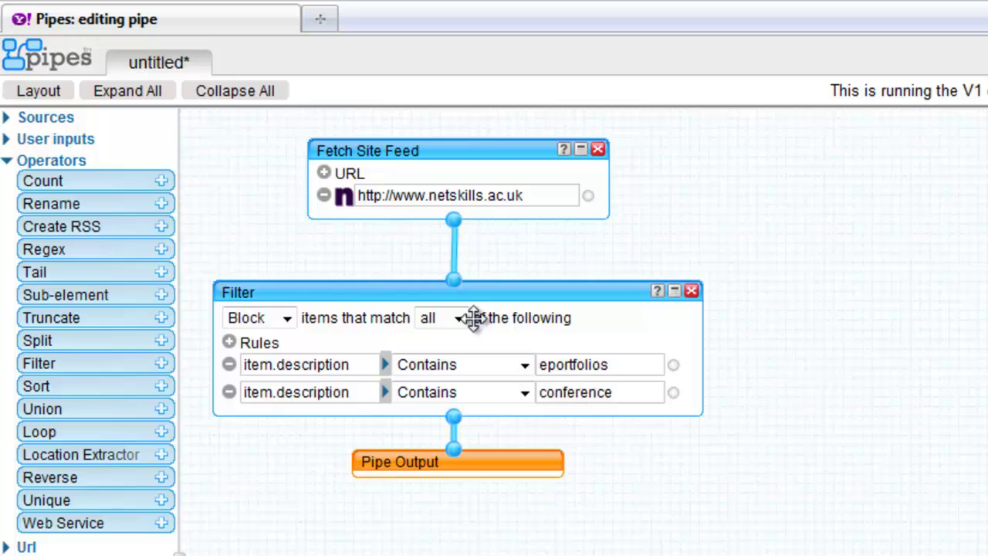
left_click(460, 317)
left_click(434, 359)
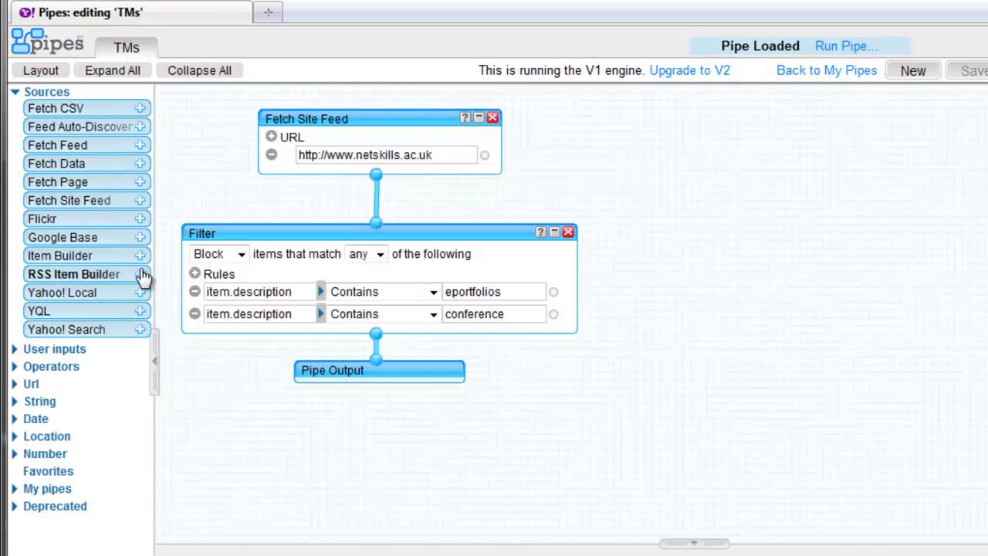
left_click_drag(108, 200, 766, 135)
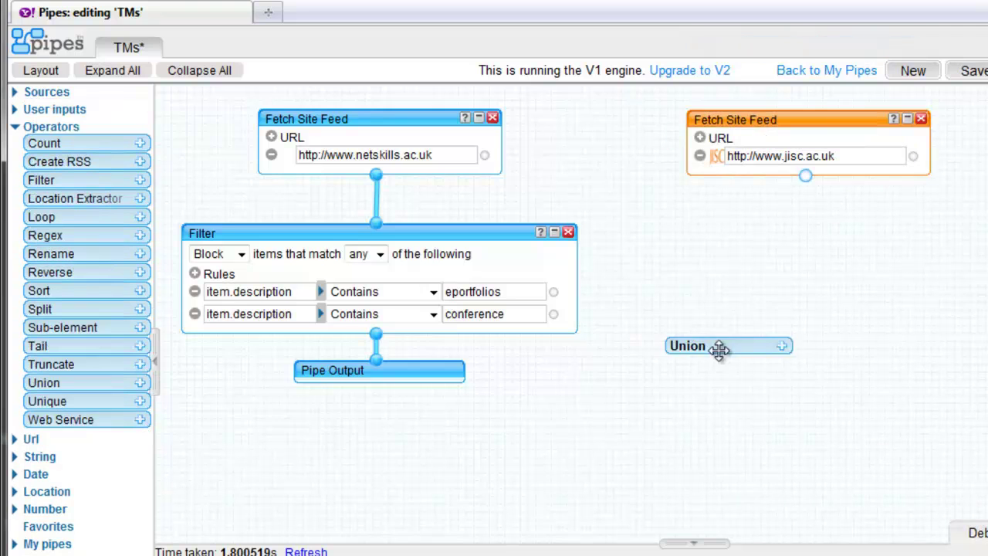
left_click_drag(718, 350, 726, 348)
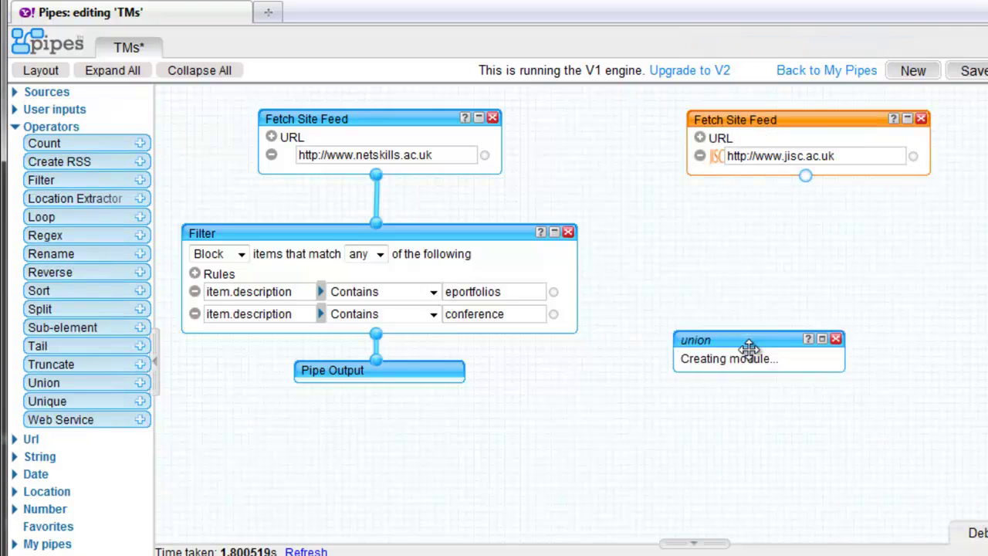
left_click_drag(807, 177, 803, 330)
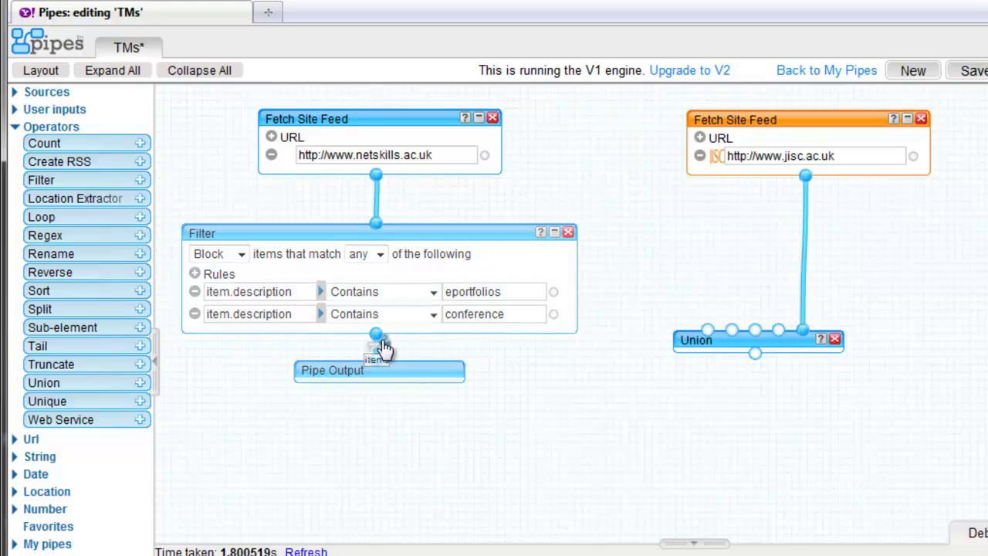
left_click_drag(379, 340, 708, 332)
left_click(39, 70)
left_click_drag(508, 409, 516, 471)
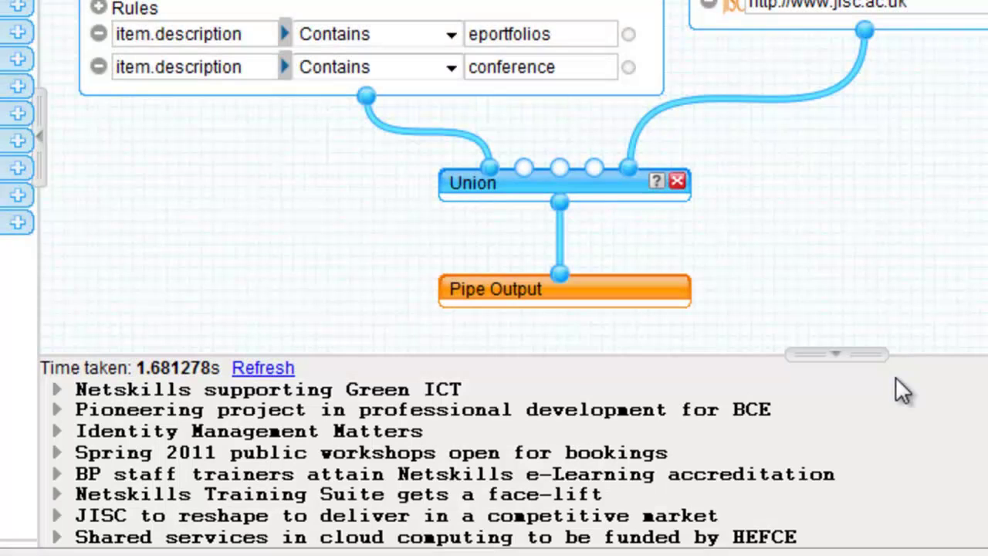
Insert a Sort by item.pubDate, descending, between the Union and Pipe Output, then refresh the preview.
left_click_drag(560, 279, 562, 265)
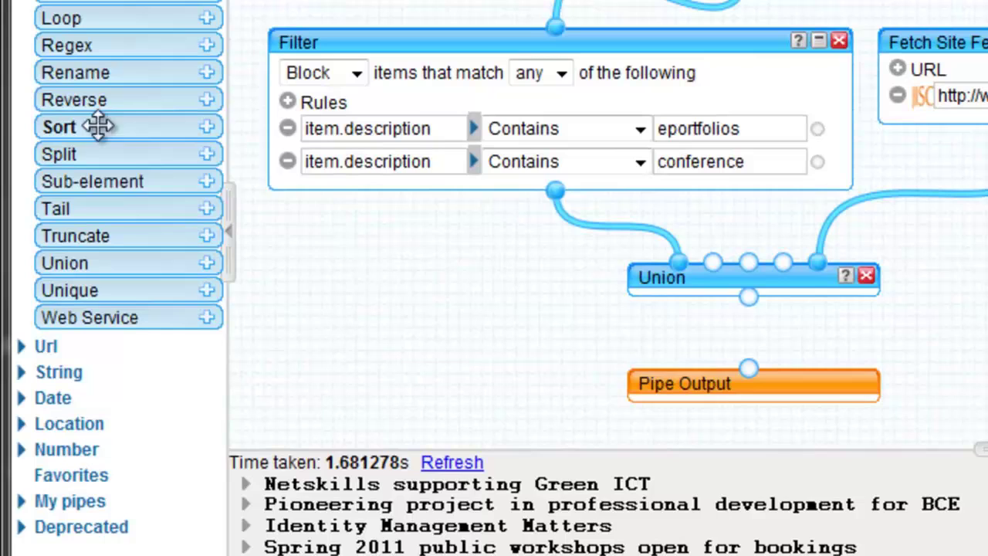
left_click_drag(98, 126, 818, 349)
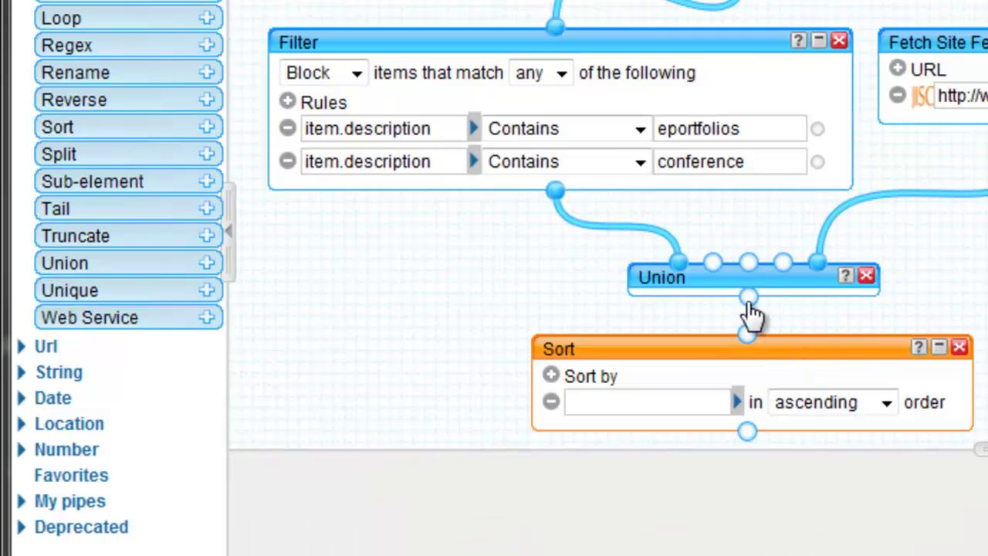
left_click_drag(748, 300, 749, 335)
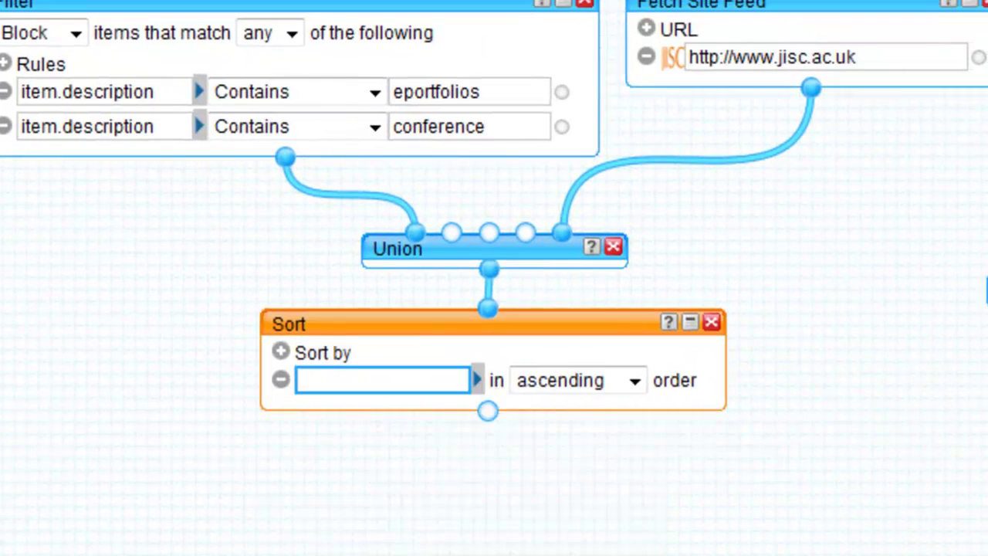
left_click(727, 400)
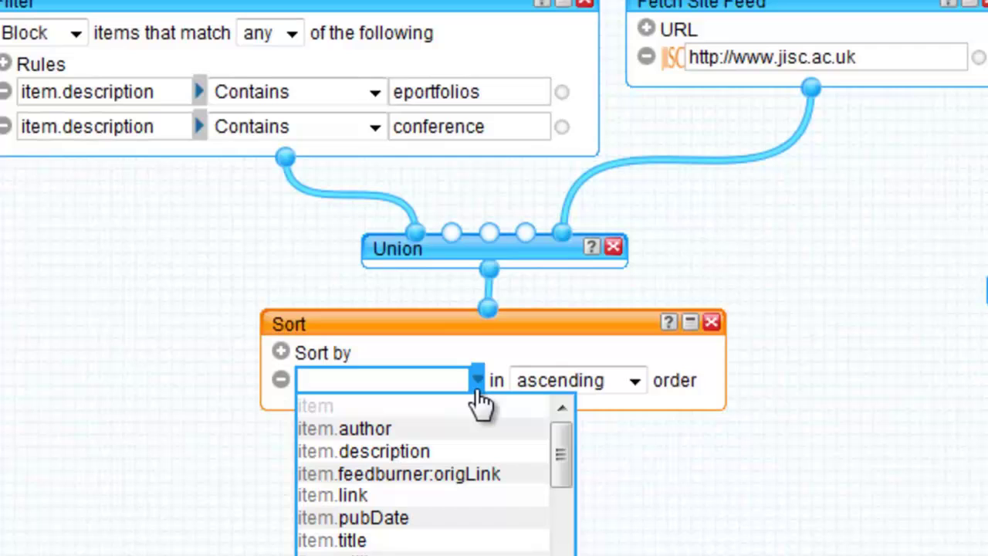
left_click(444, 529)
left_click_drag(487, 412, 502, 495)
left_click(634, 381)
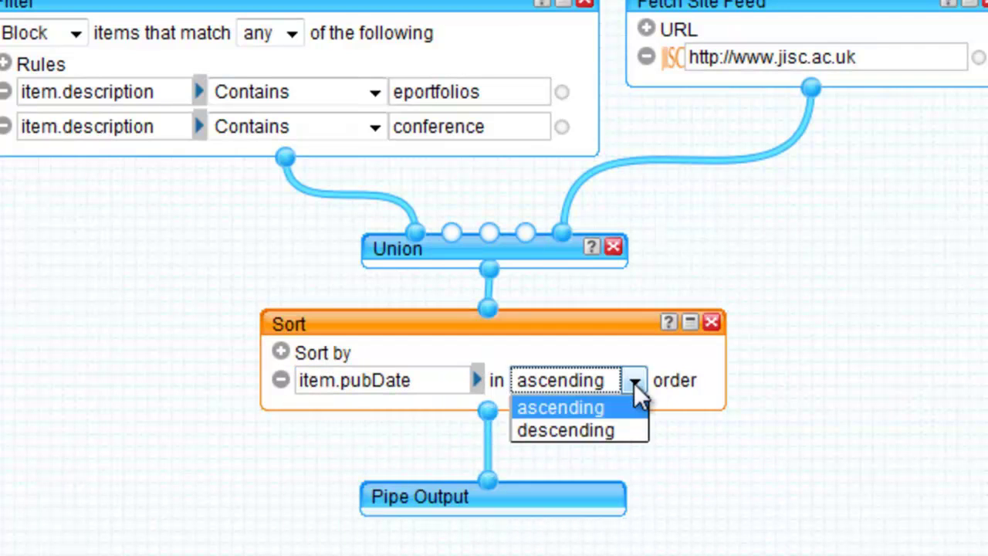
left_click(602, 429)
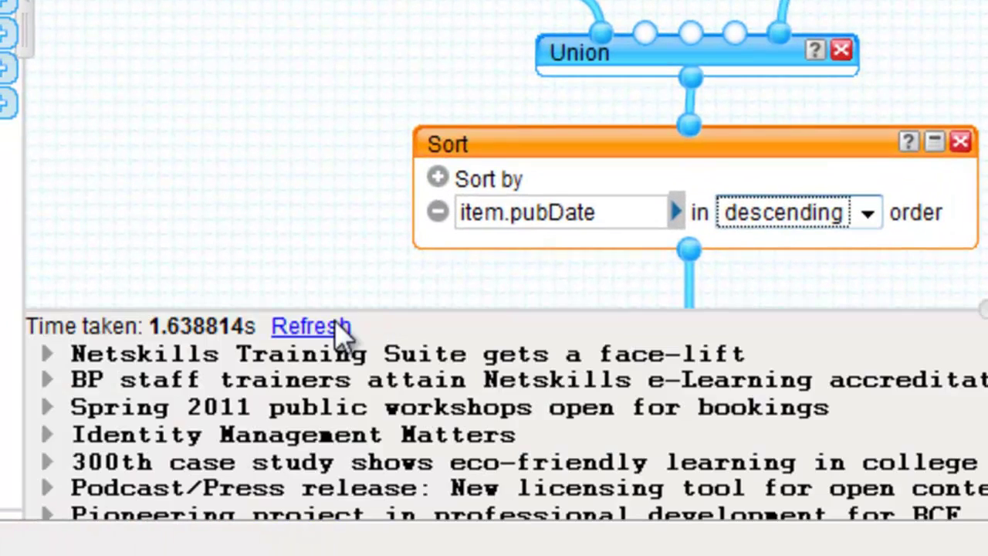
left_click(340, 327)
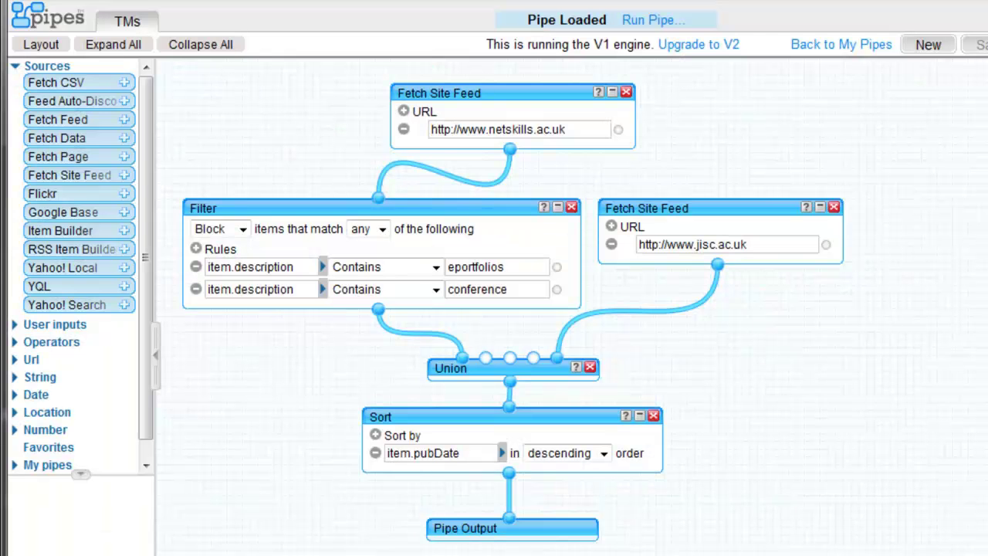
Detach the JISC feed from the Union and route it into a new Regex module.
left_click_drag(561, 362, 564, 351)
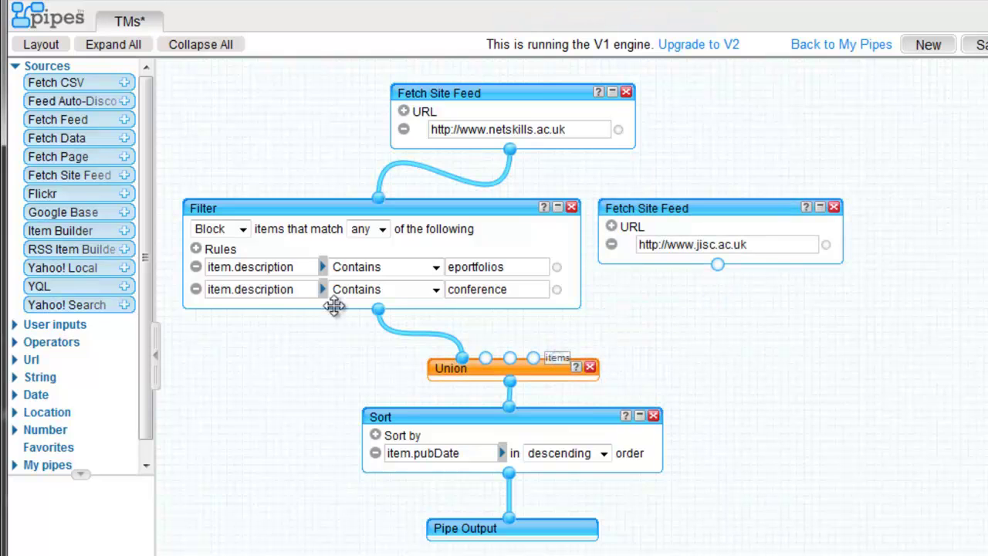
left_click(17, 344)
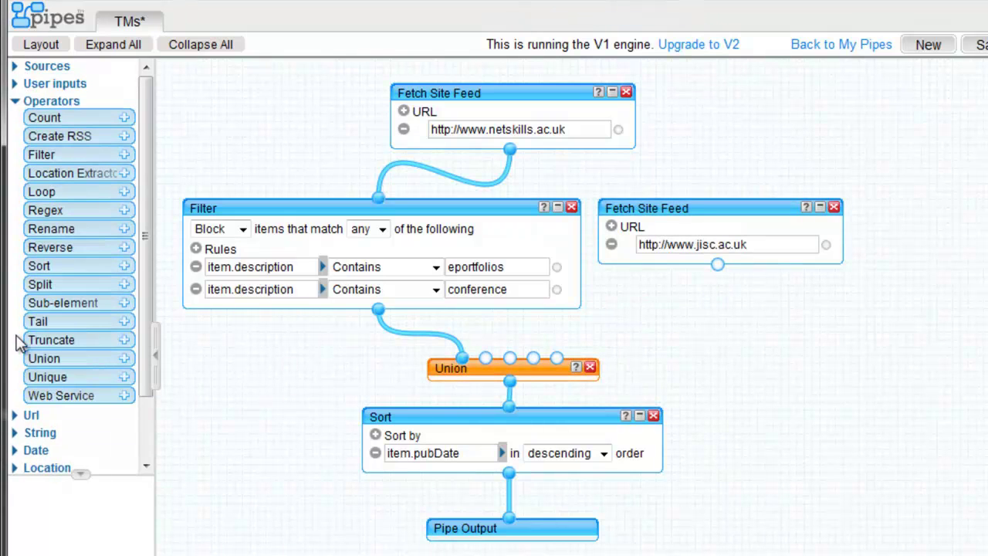
left_click_drag(64, 211, 868, 342)
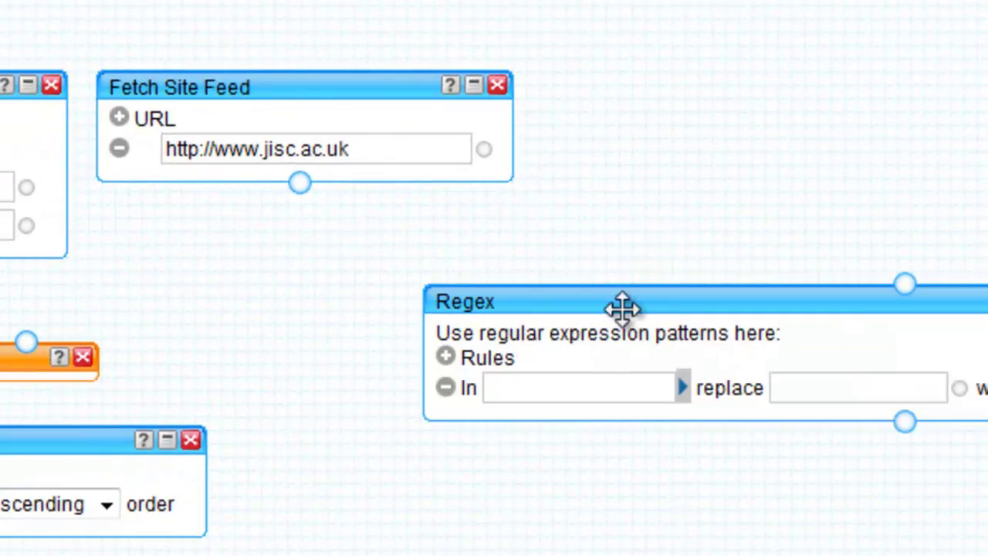
left_click_drag(622, 307, 367, 264)
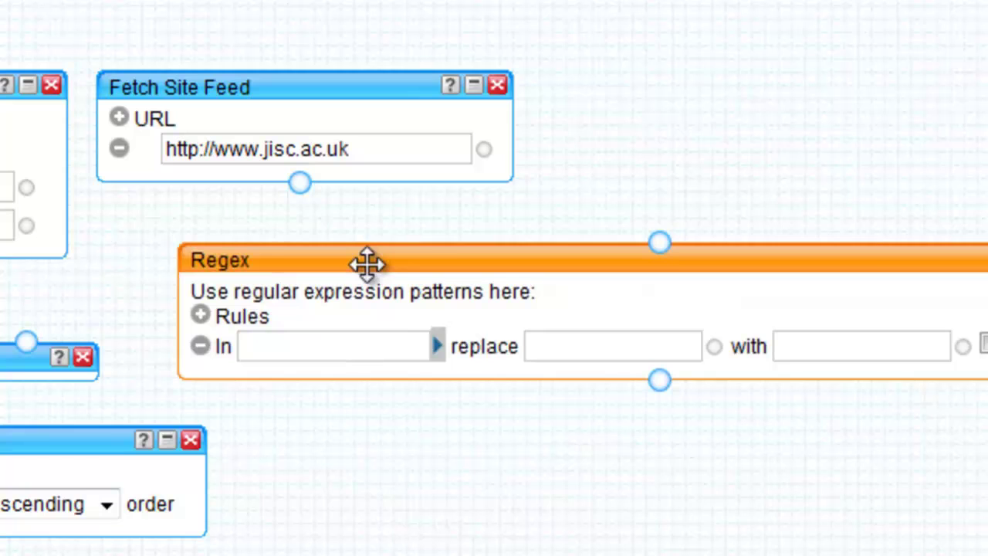
left_click_drag(299, 186, 662, 261)
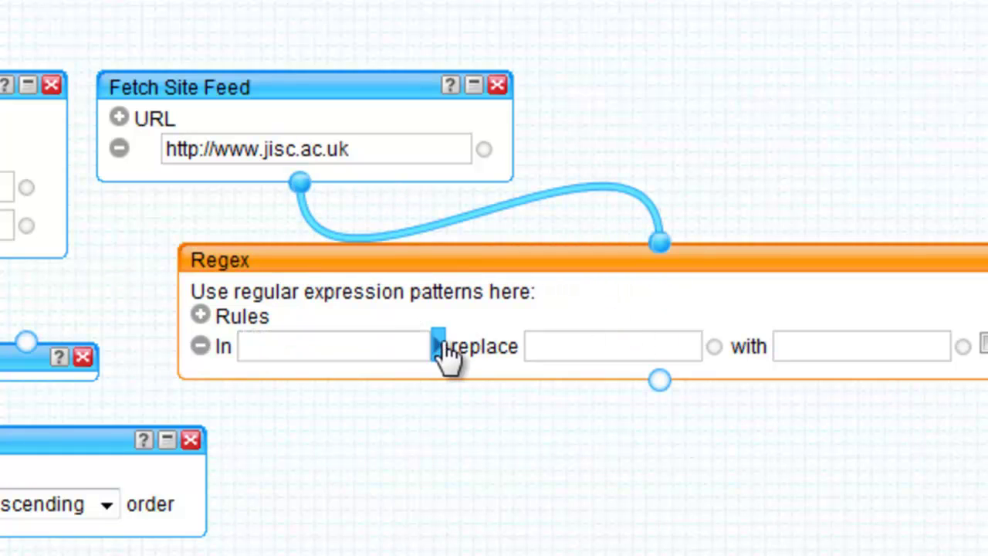
Make the Regex replace item.title (.*) with 'JISC: $1' and feed its output into the Union.
left_click(438, 347)
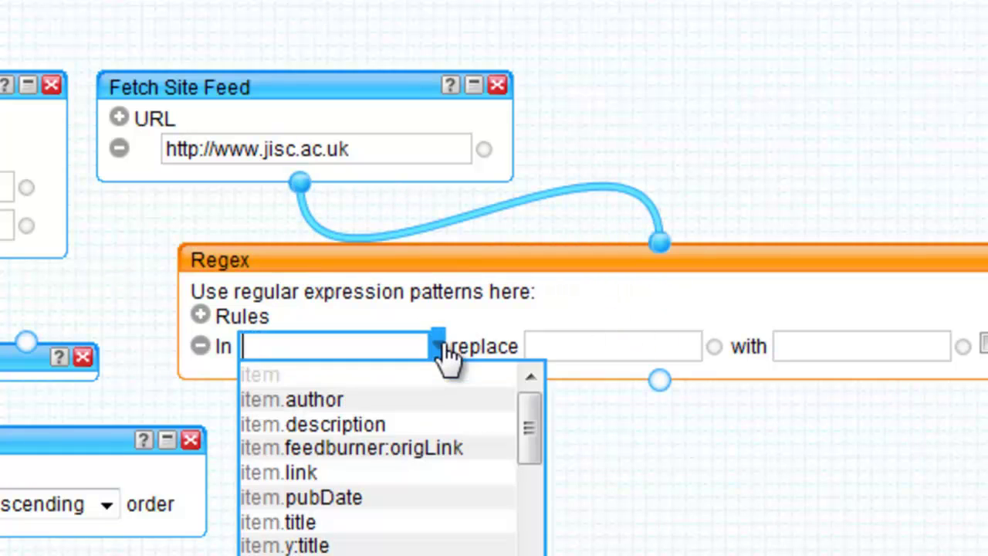
left_click(363, 522)
left_click(567, 347)
type("(.*)")
left_click(917, 351)
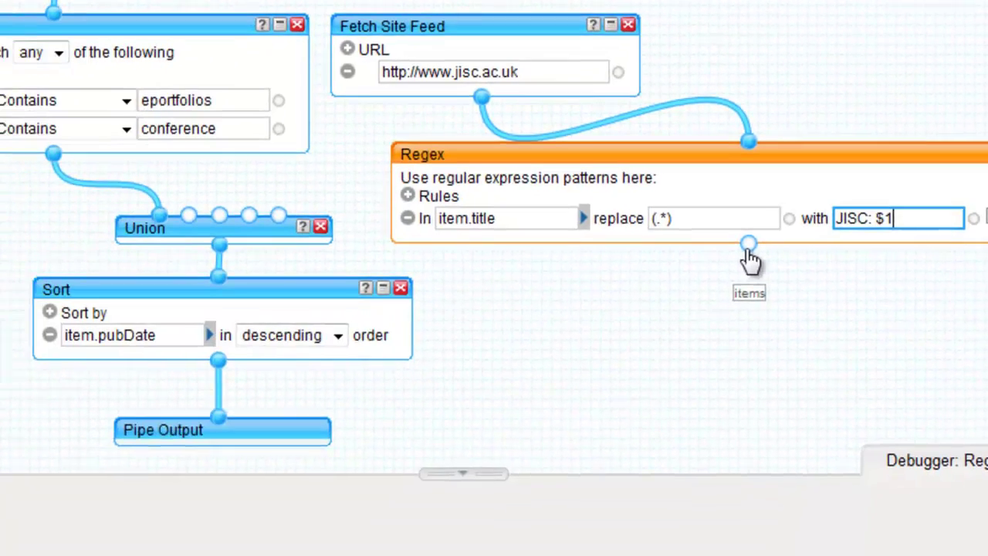
left_click_drag(748, 246, 310, 218)
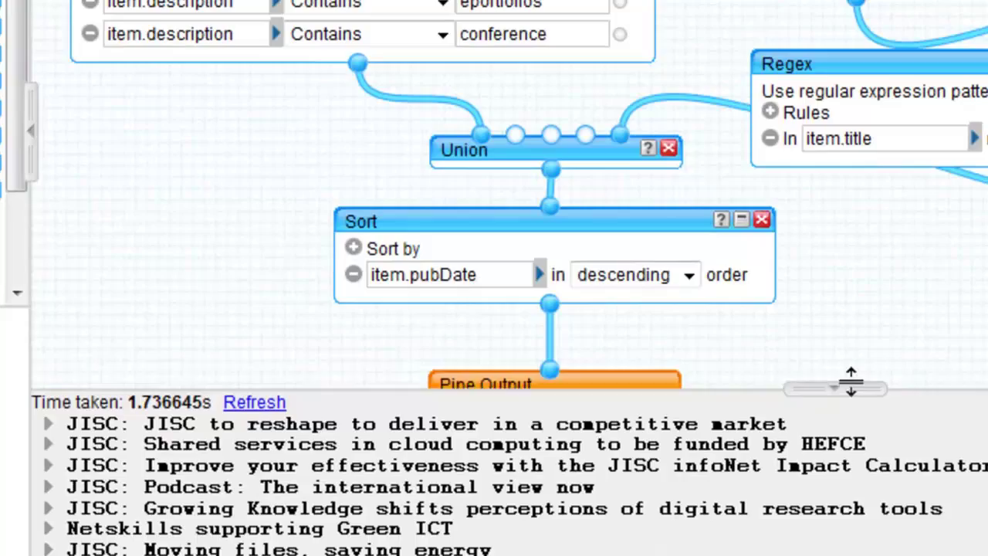
left_click_drag(850, 380, 850, 357)
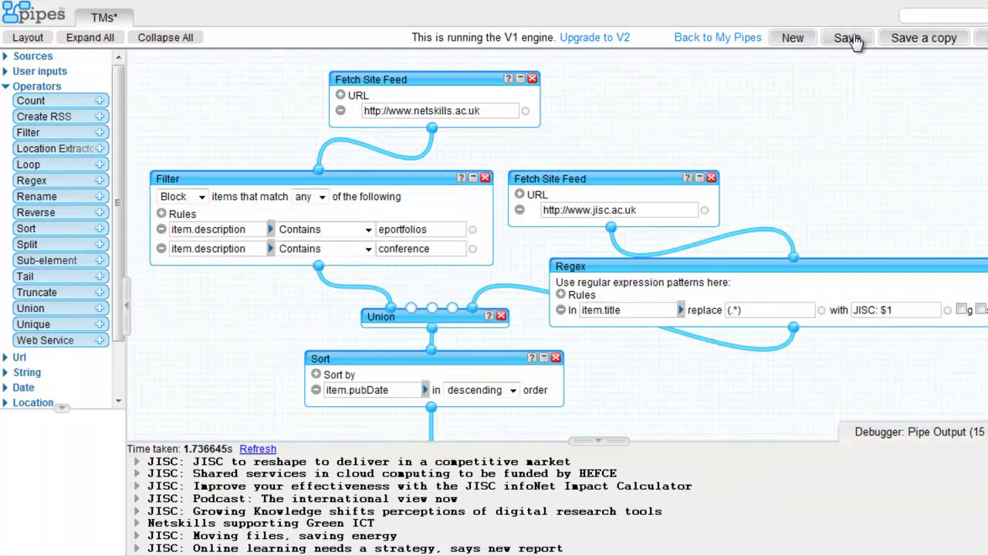
Save the 'TMs' pipe, then launch it with Run Pipe to see its results page.
left_click(849, 39)
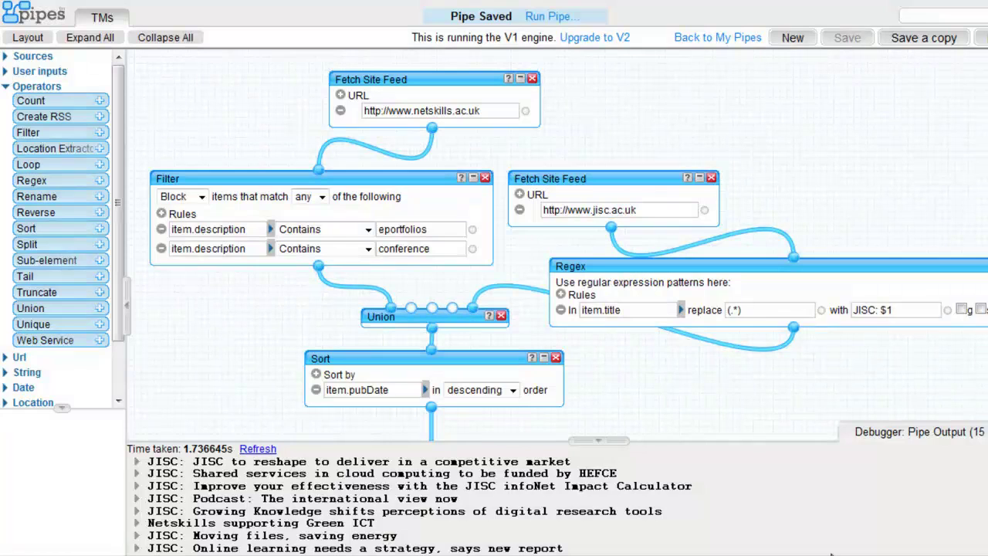
left_click(558, 20)
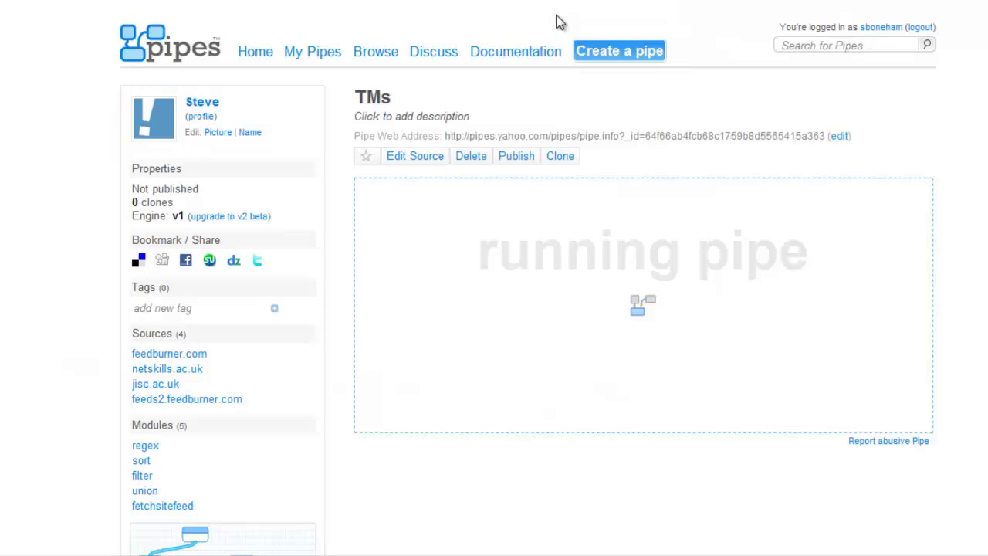